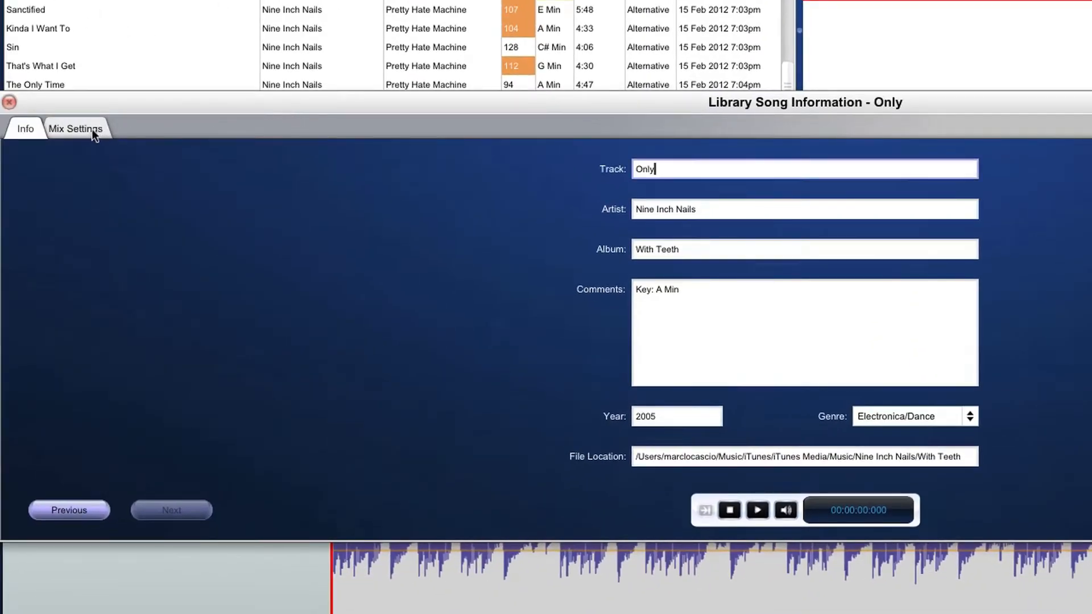
- View the mix settings of the library song Only, and open the song information of Down In It from the playlist
left_click(92, 128)
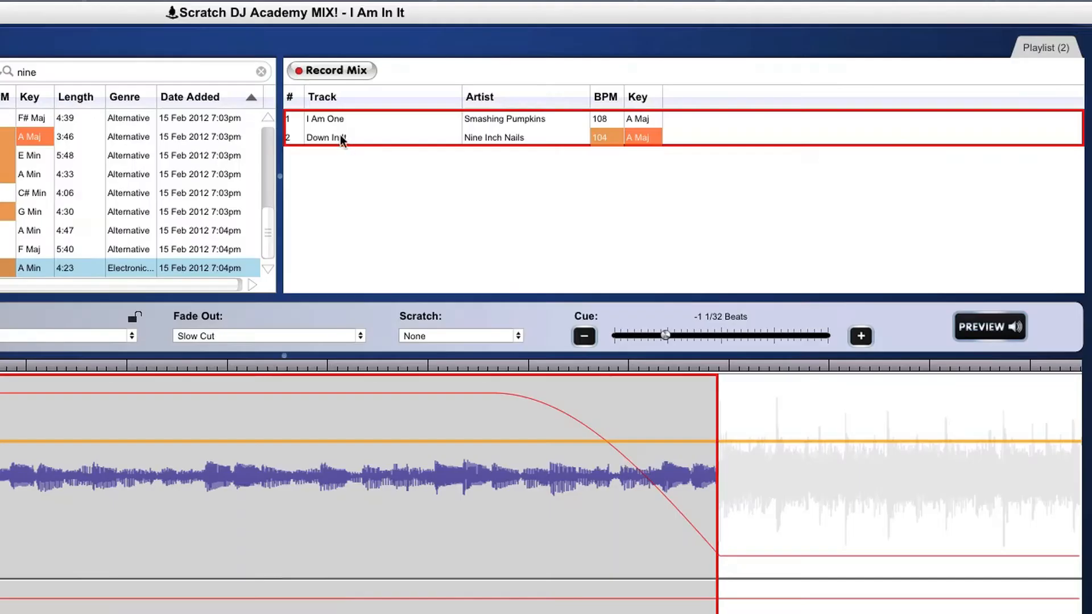
right_click(340, 141)
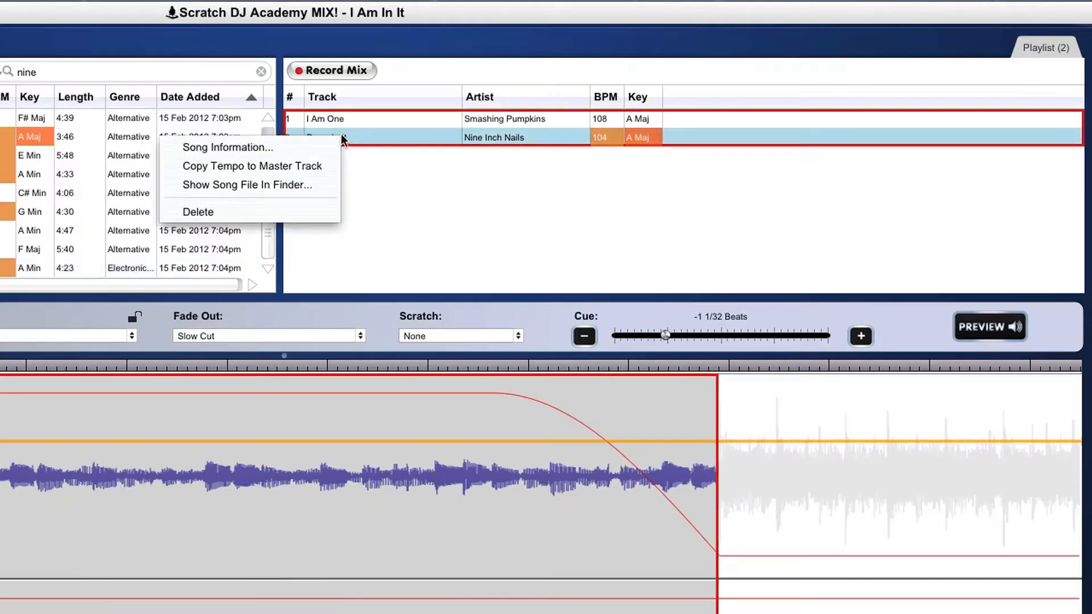
left_click(334, 146)
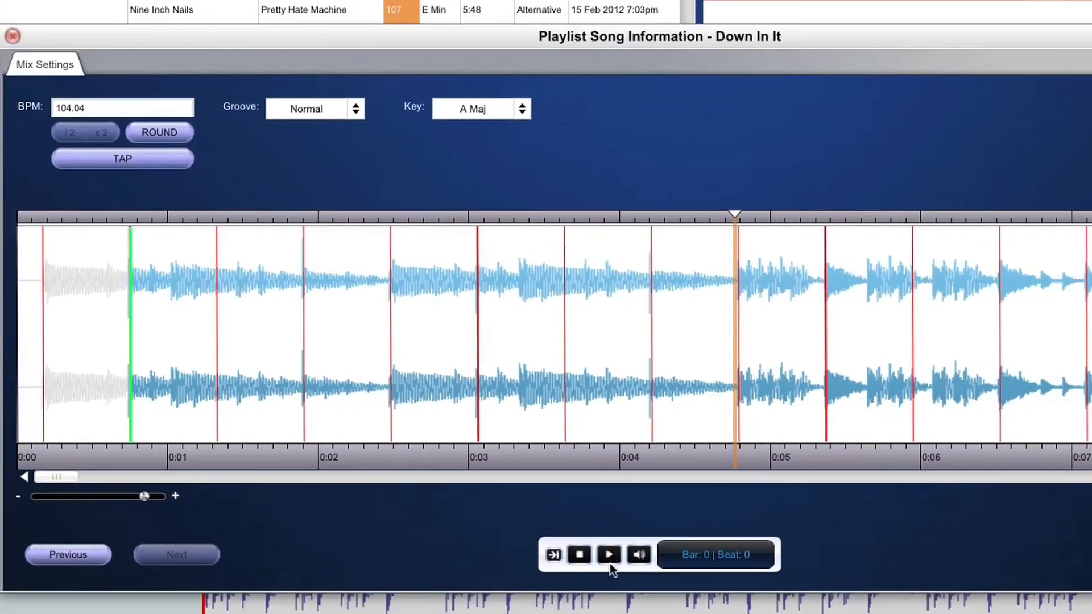
- Play Down In It, move its first bar start to 161 msecs and play the song again to check the beat
left_click(609, 563)
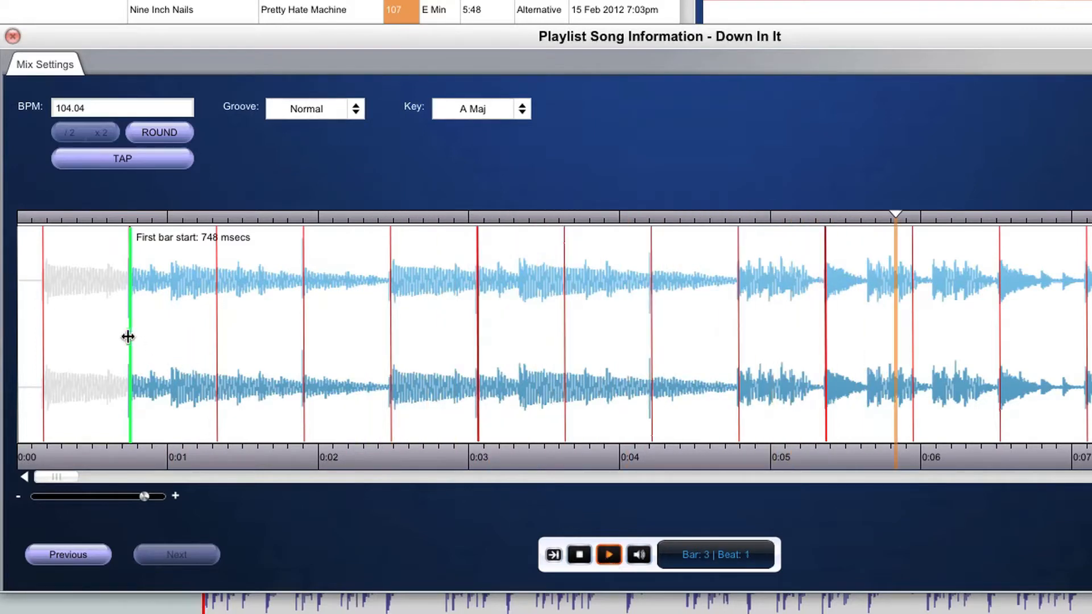
left_click_drag(128, 337, 44, 344)
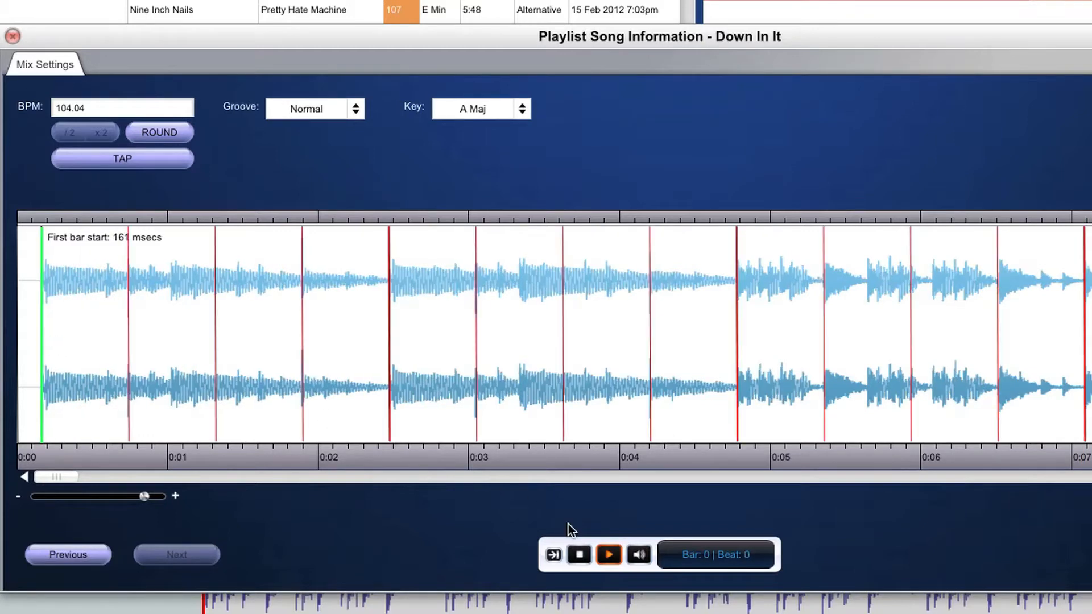
left_click(610, 556)
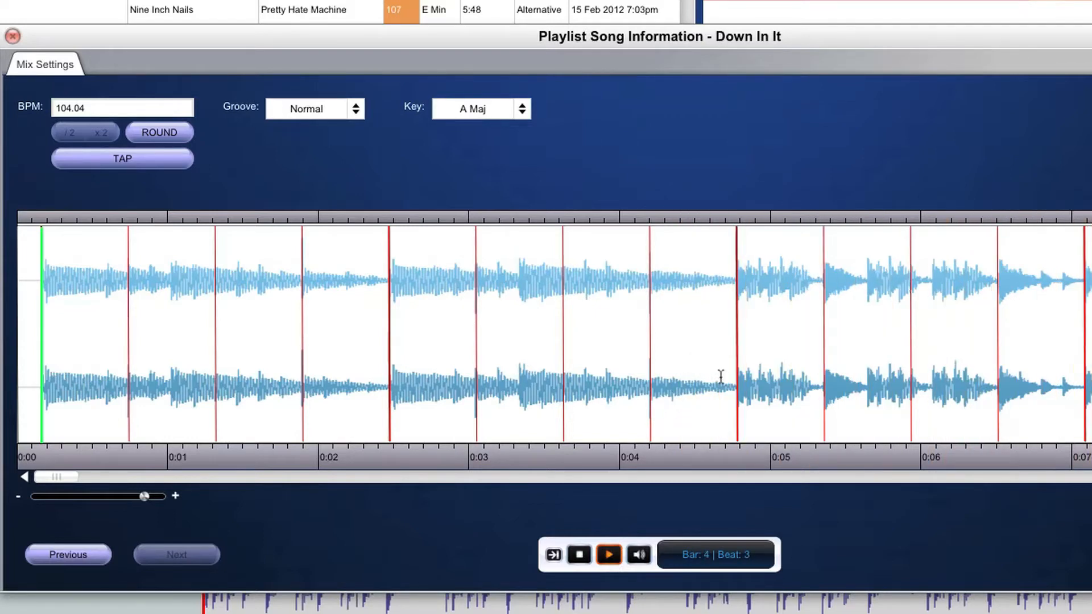
- Set the first bar start of Down In It on the bar line at about 4.8 seconds and toggle playback
left_click(737, 388)
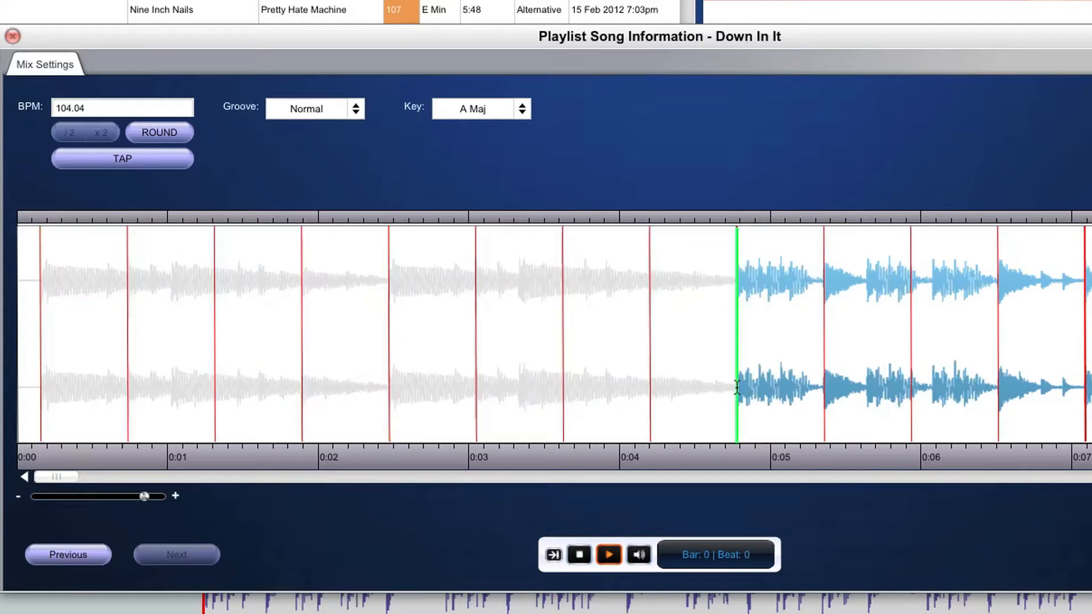
left_click(612, 553)
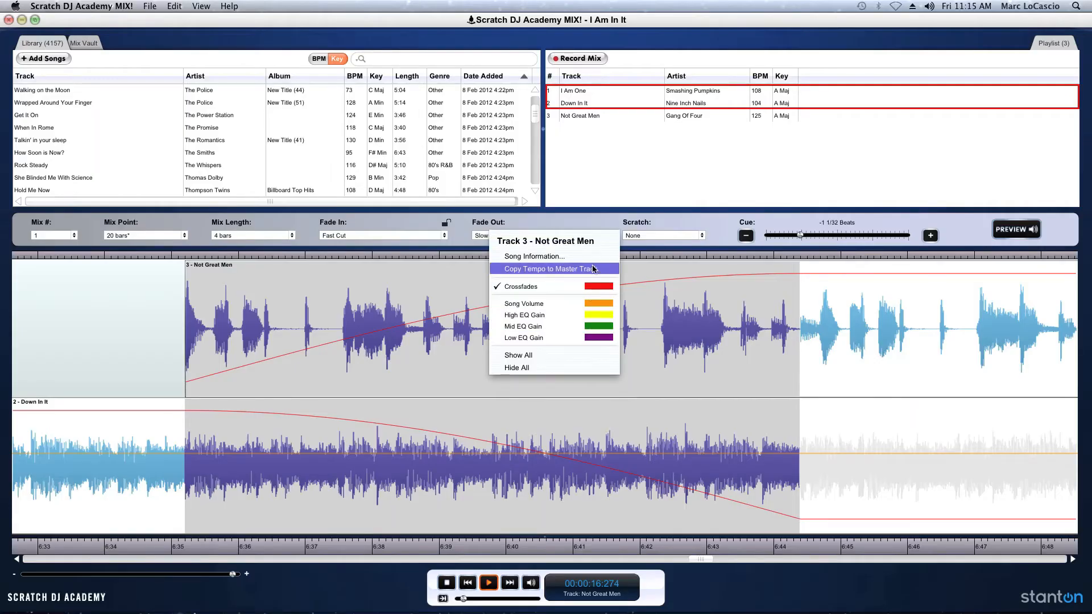
- Open the song information of track 3, Not Great Men, and set its BPM to 123
left_click(596, 257)
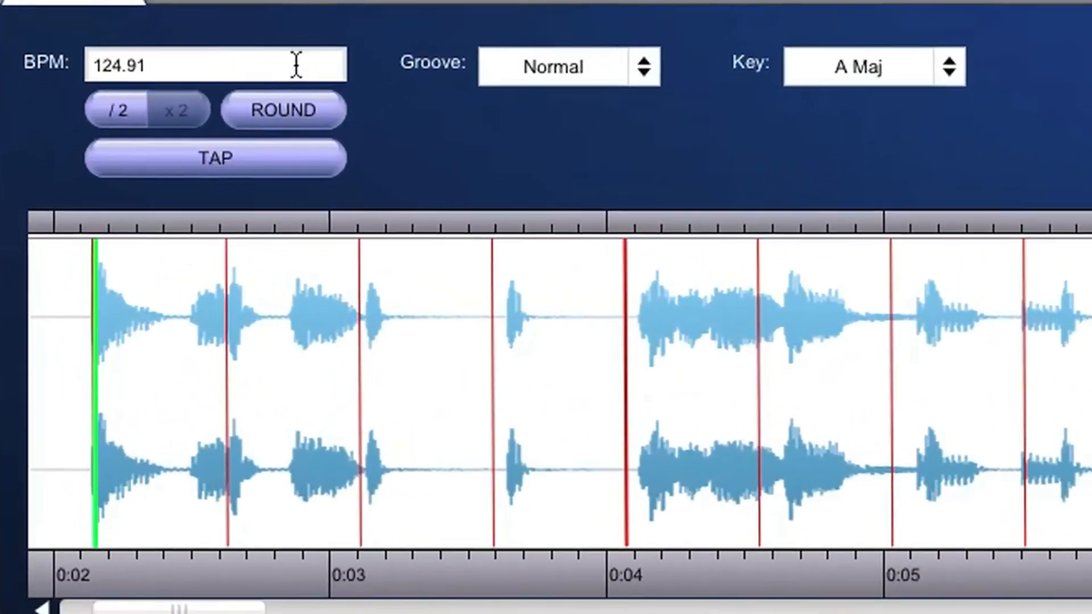
left_click(170, 162)
left_click_drag(157, 51, 29, 53)
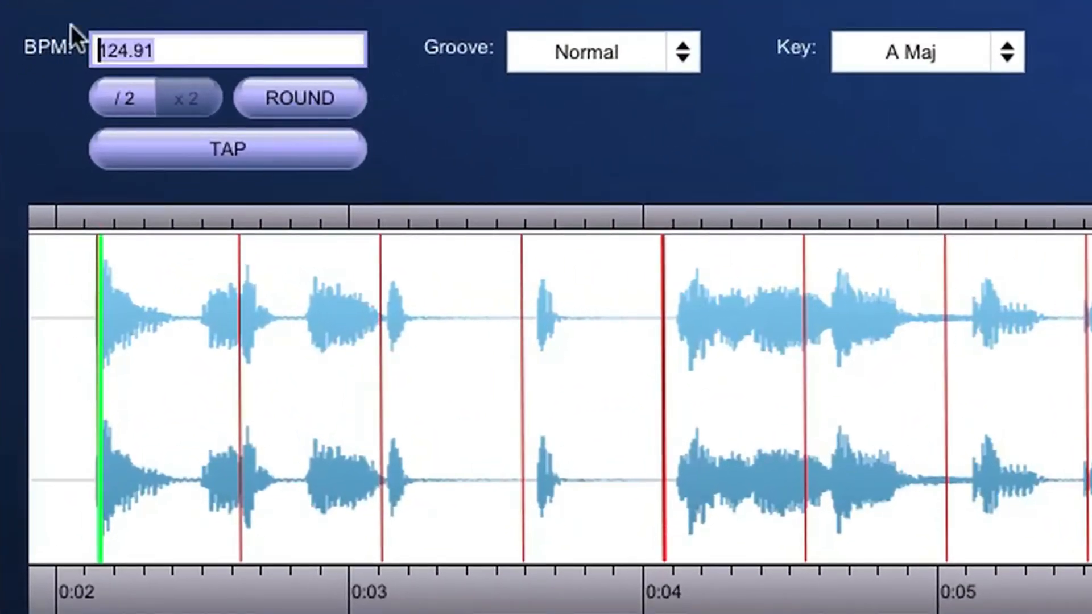
type("123")
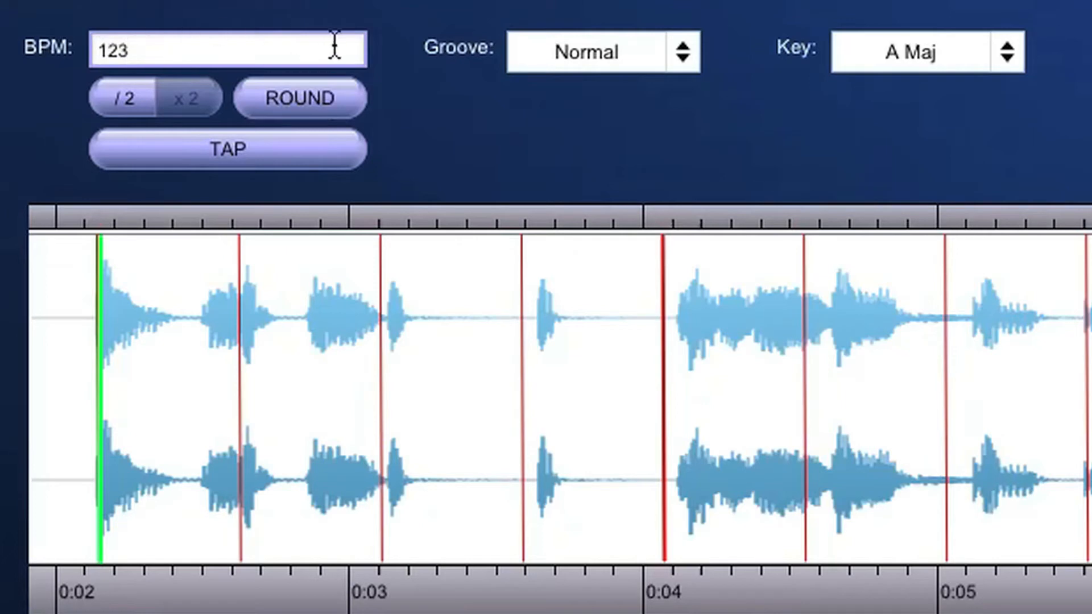
key("Return")
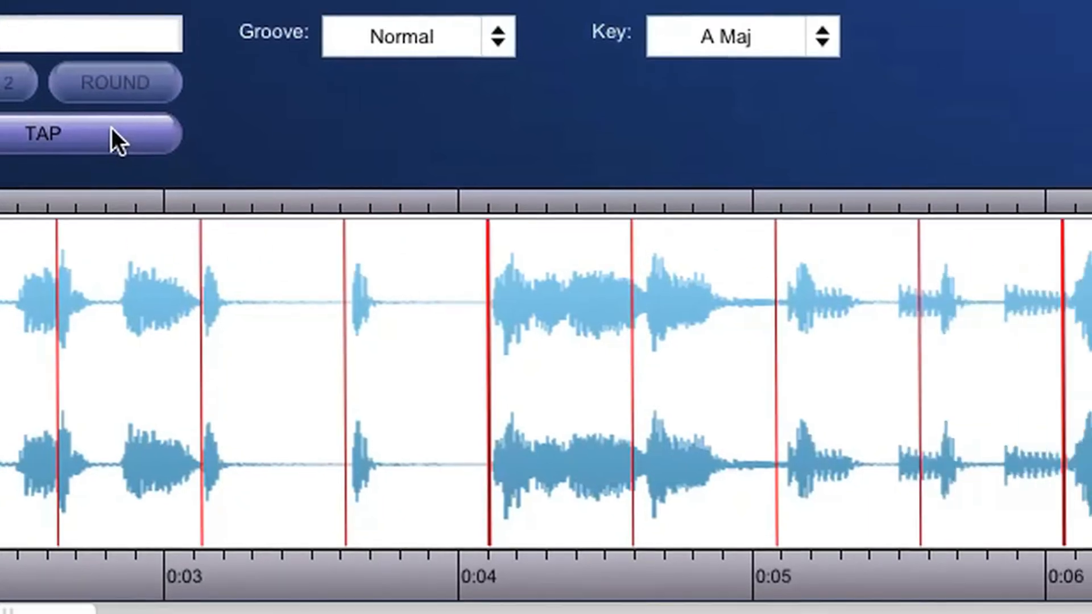
- Use Tap for BPM to play Not Great Men and tap its beat at least 10 times, setting the BPM to 120.89
left_click(113, 133)
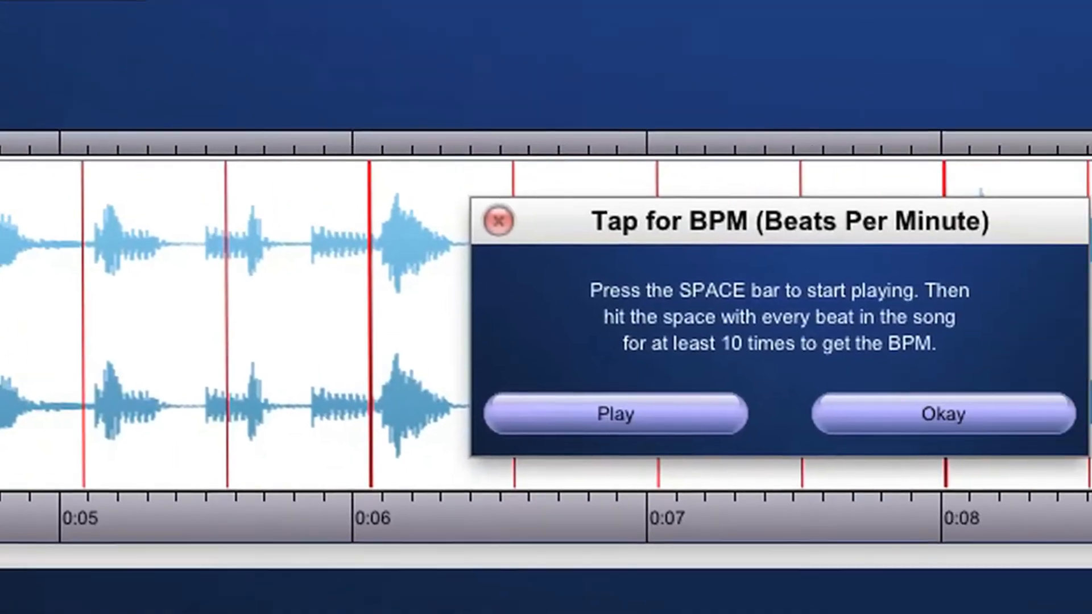
key("space")
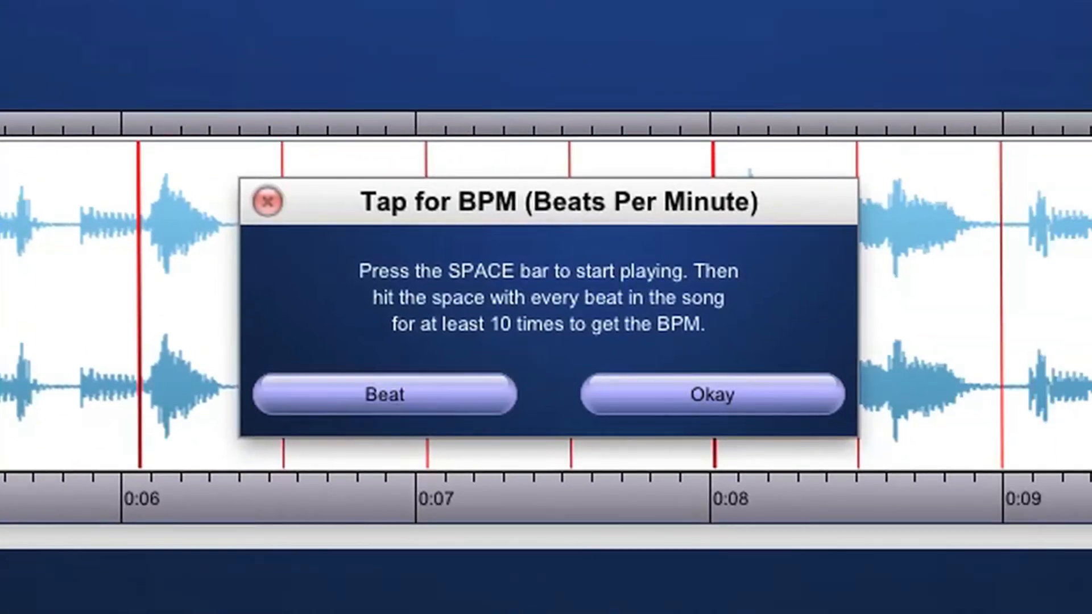
key("space")
key("space")
key("space")
key("space")
key("space")
key("space")
key("space")
key("space")
key("space")
key("space")
key("space")
key("space")
key("space")
key("space")
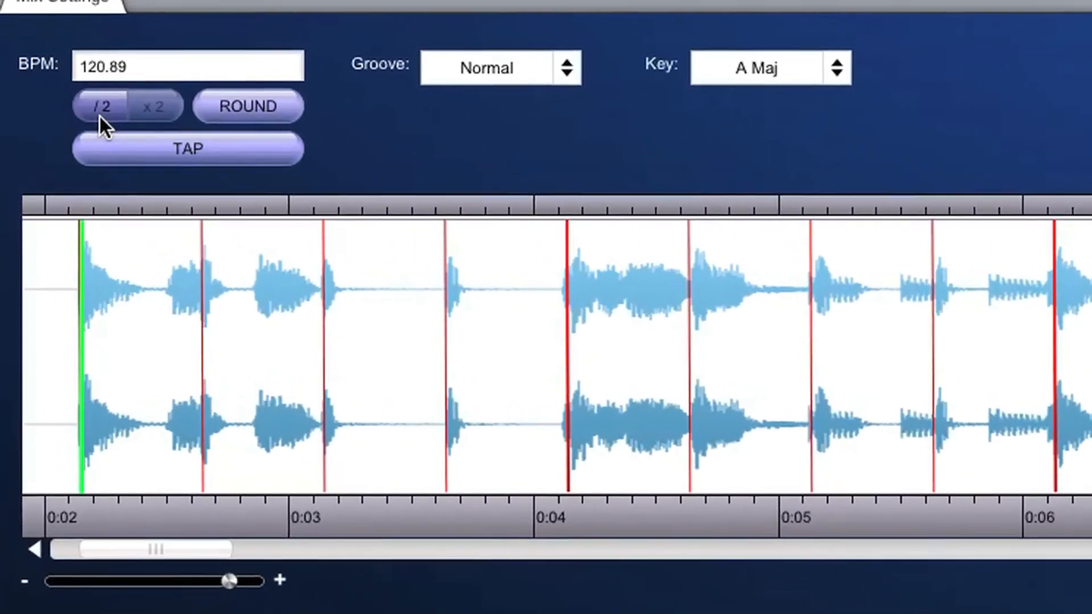
- Halve the BPM and double it back, and round it to 121
left_click(86, 119)
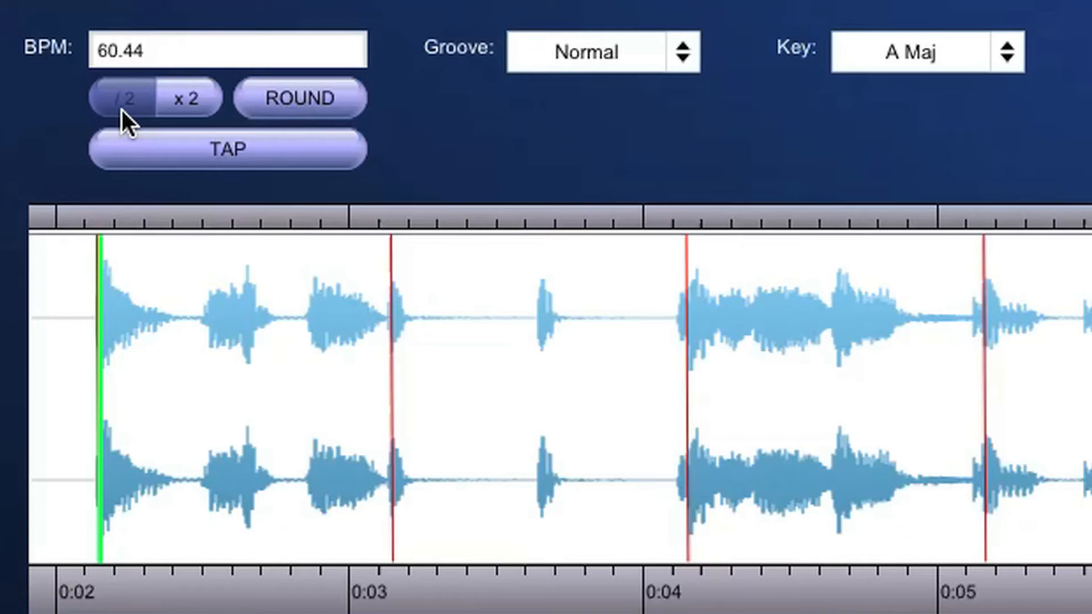
left_click(197, 100)
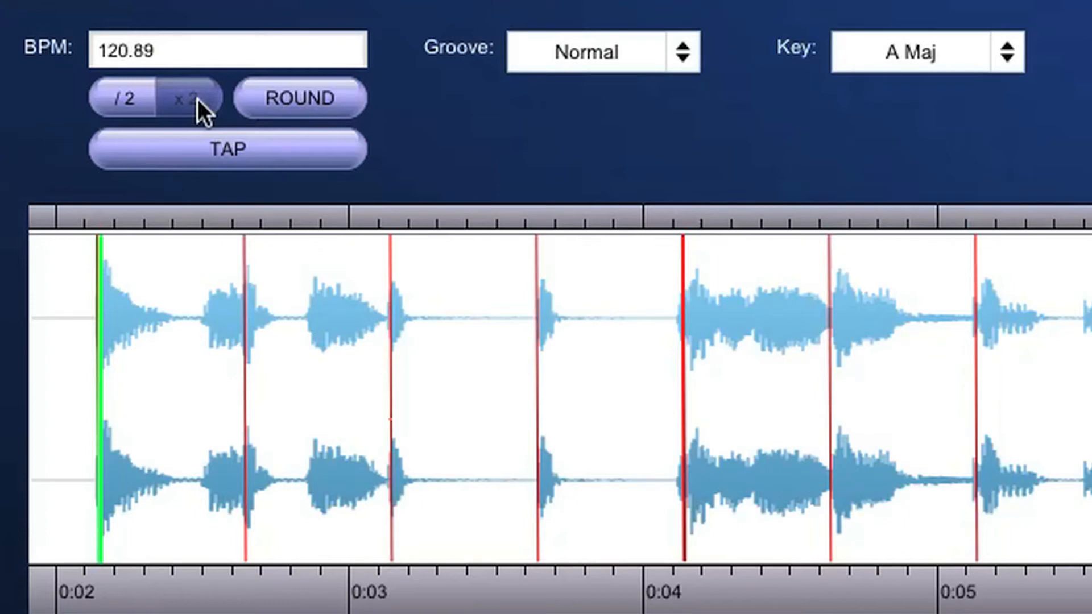
left_click(284, 109)
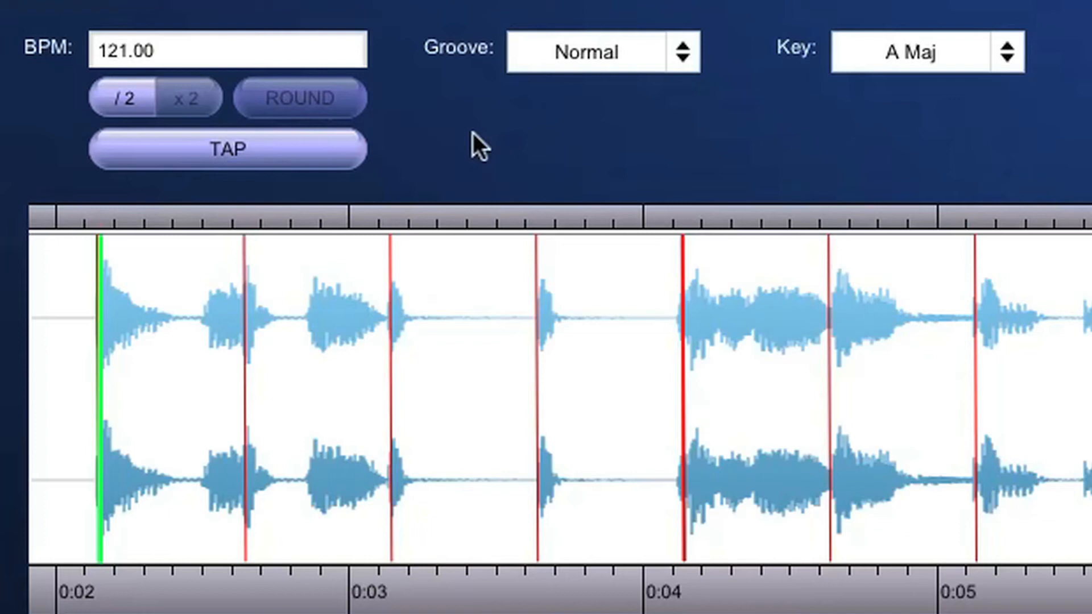
- Set the groove of Not Great Men to Loose and look through the available keys, keeping A Maj
left_click(578, 53)
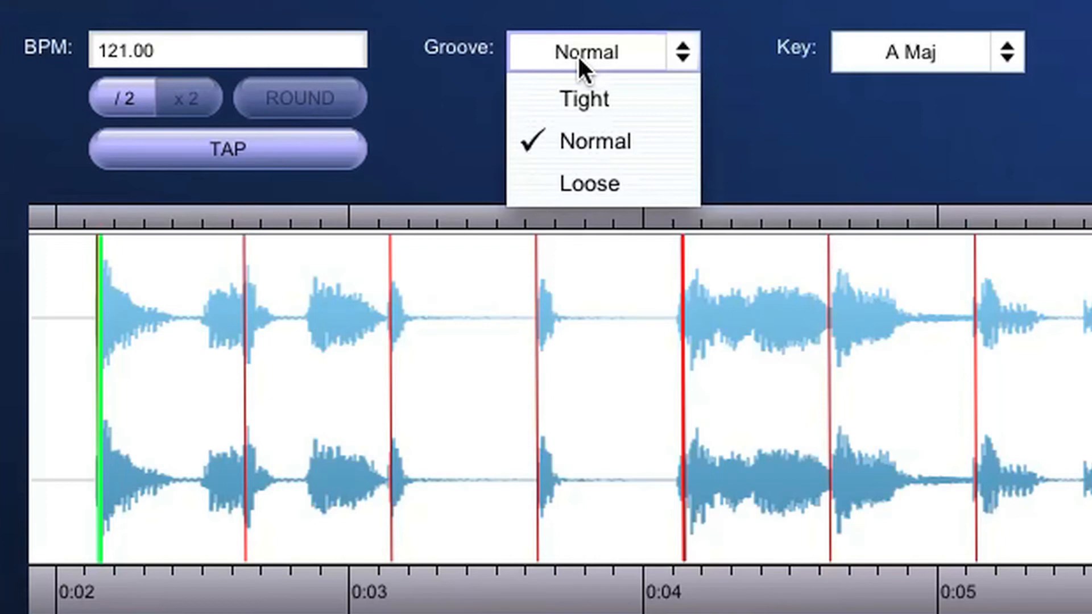
left_click(606, 186)
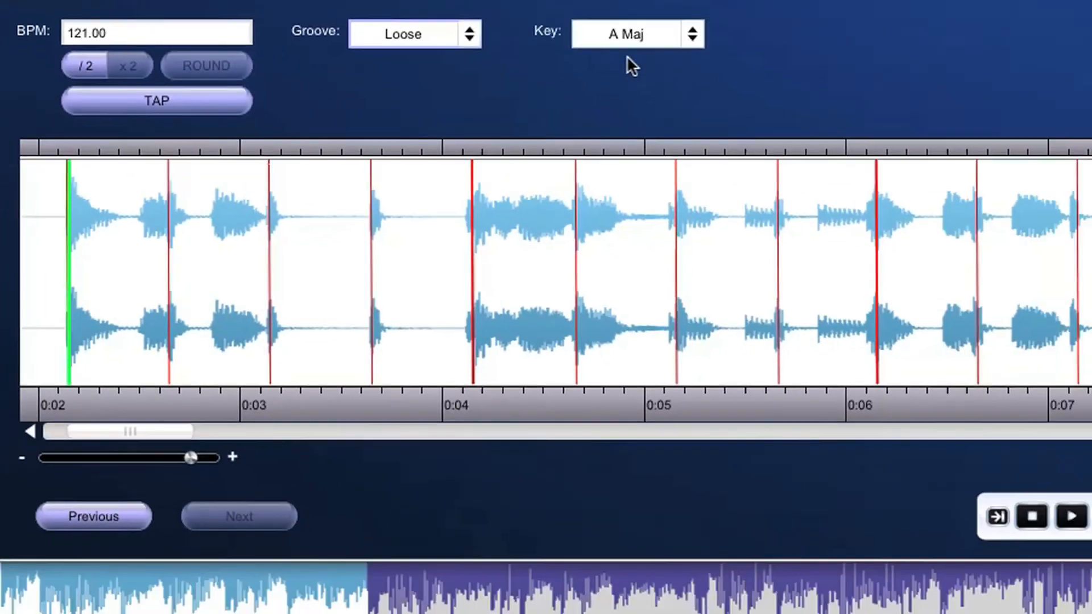
left_click(924, 60)
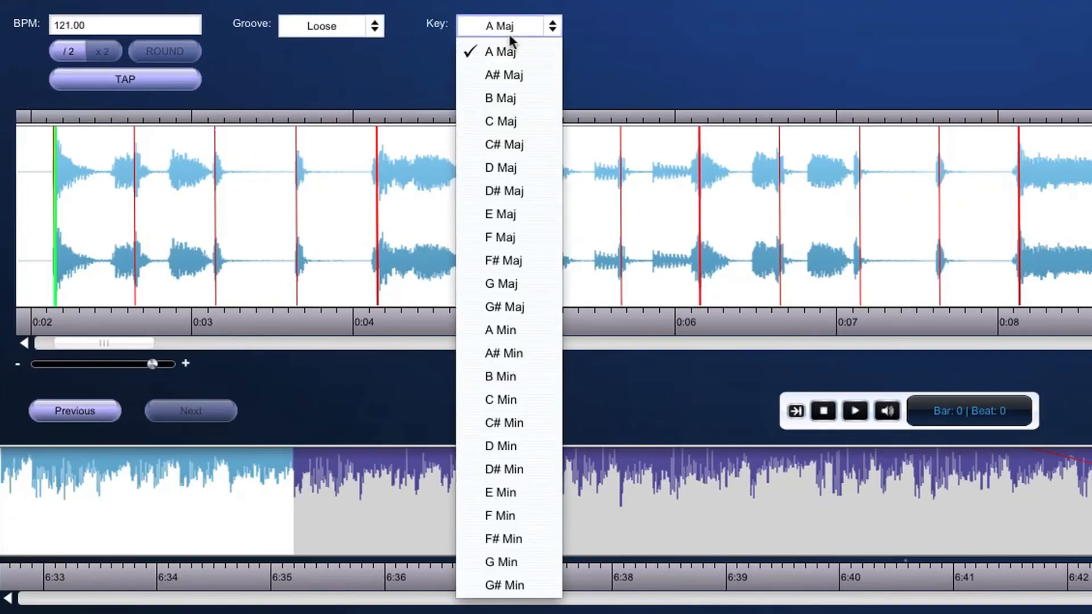
left_click(637, 84)
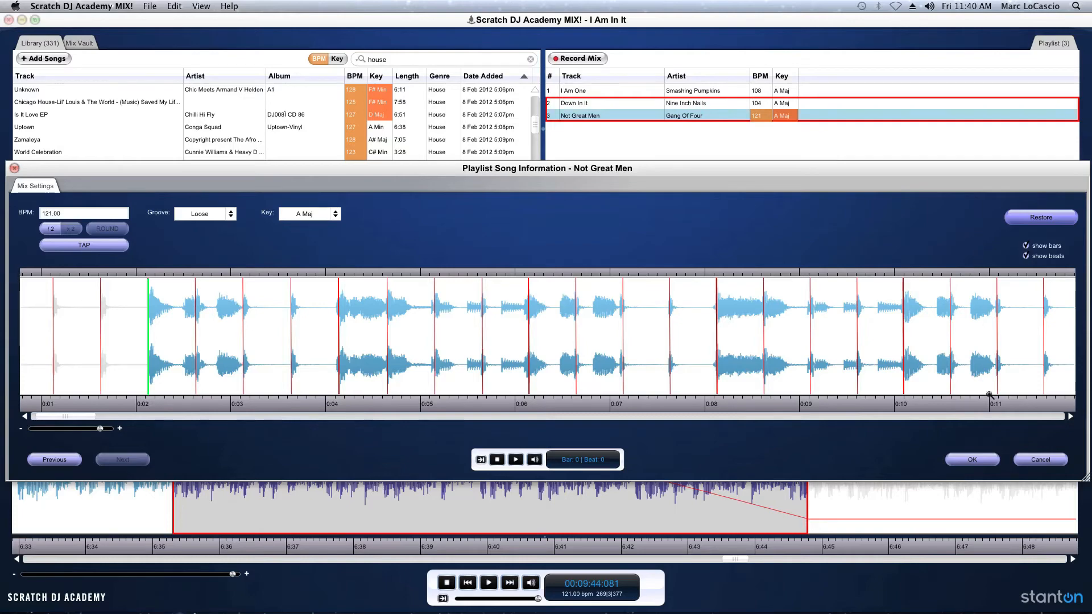
- Accept the song information changes for Not Great Men and apply them to the library
left_click(993, 462)
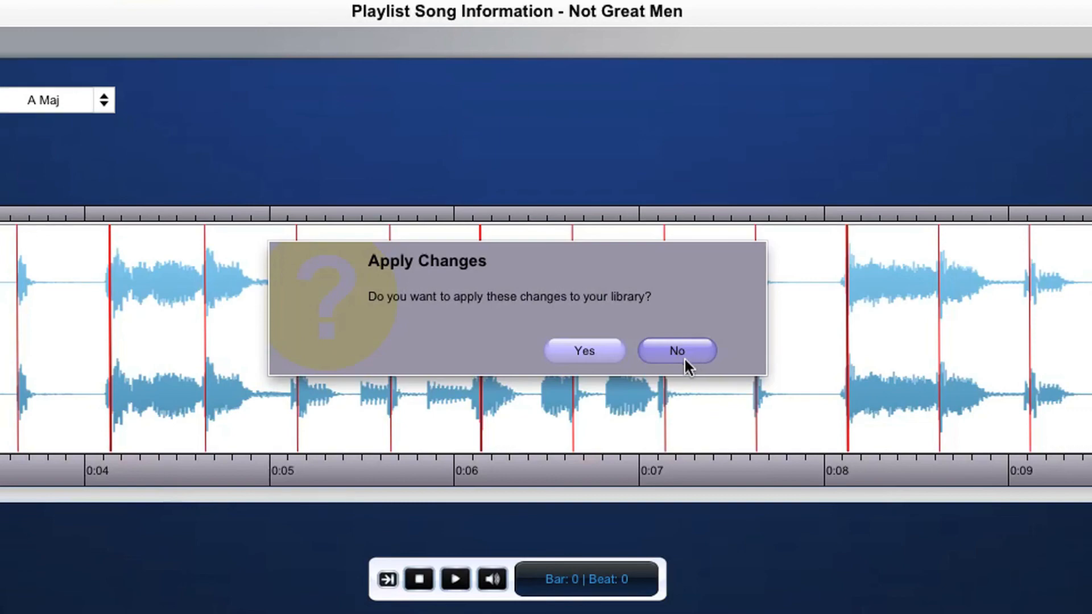
left_click(593, 350)
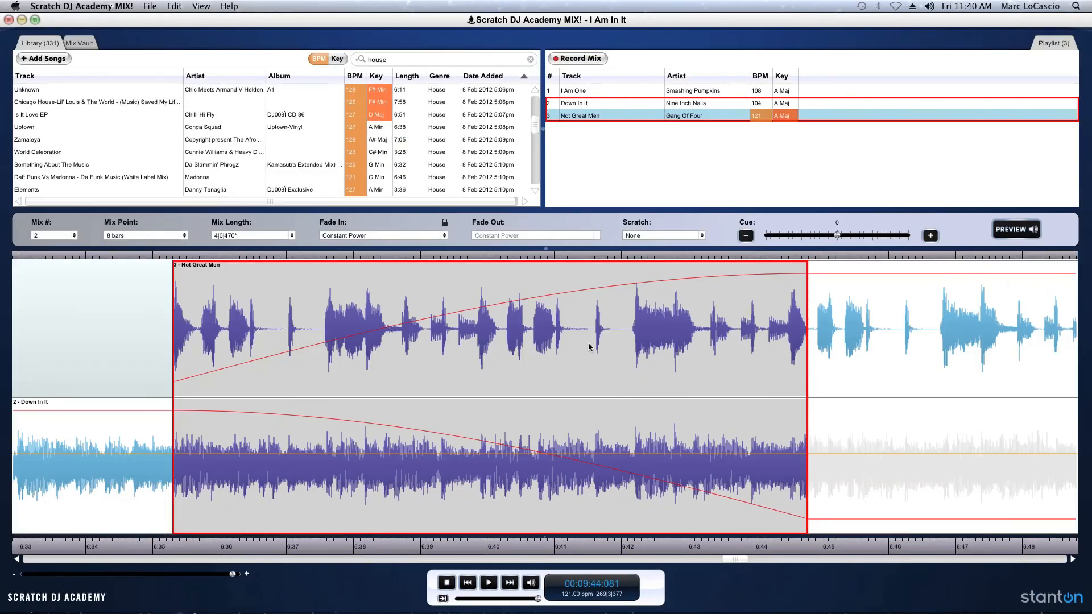